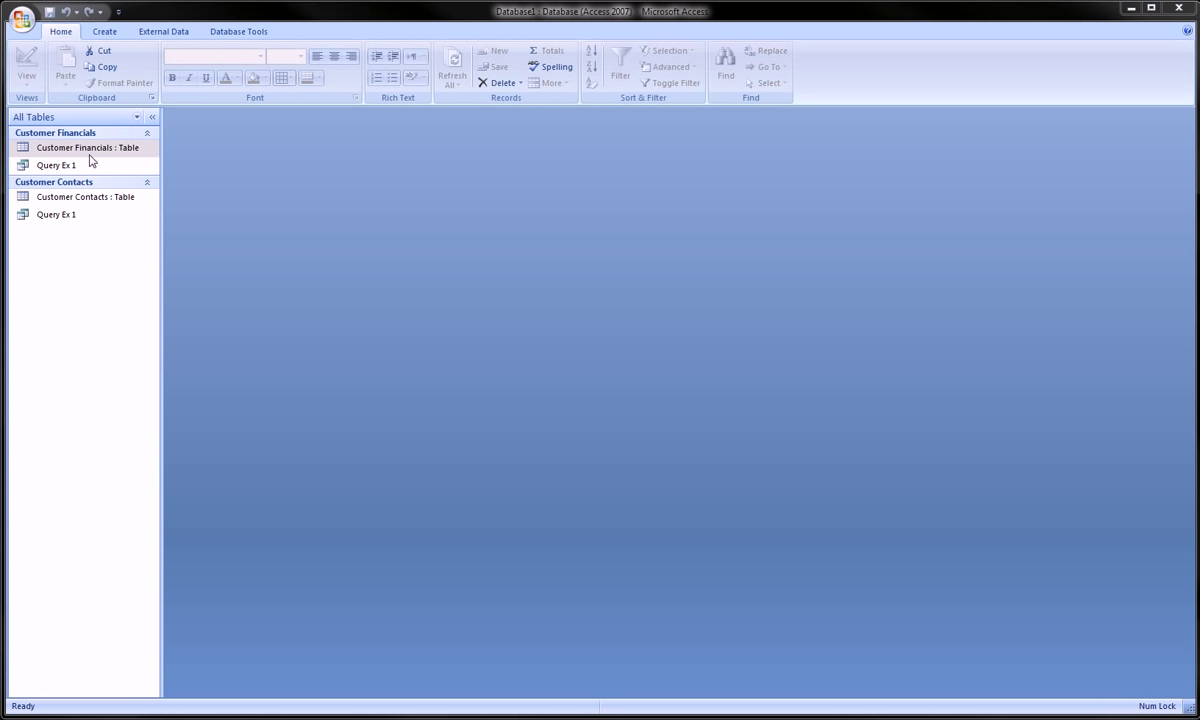
Step: Open the Customer Financials table in Datasheet view to show its 7 customer records
click(532, 16)
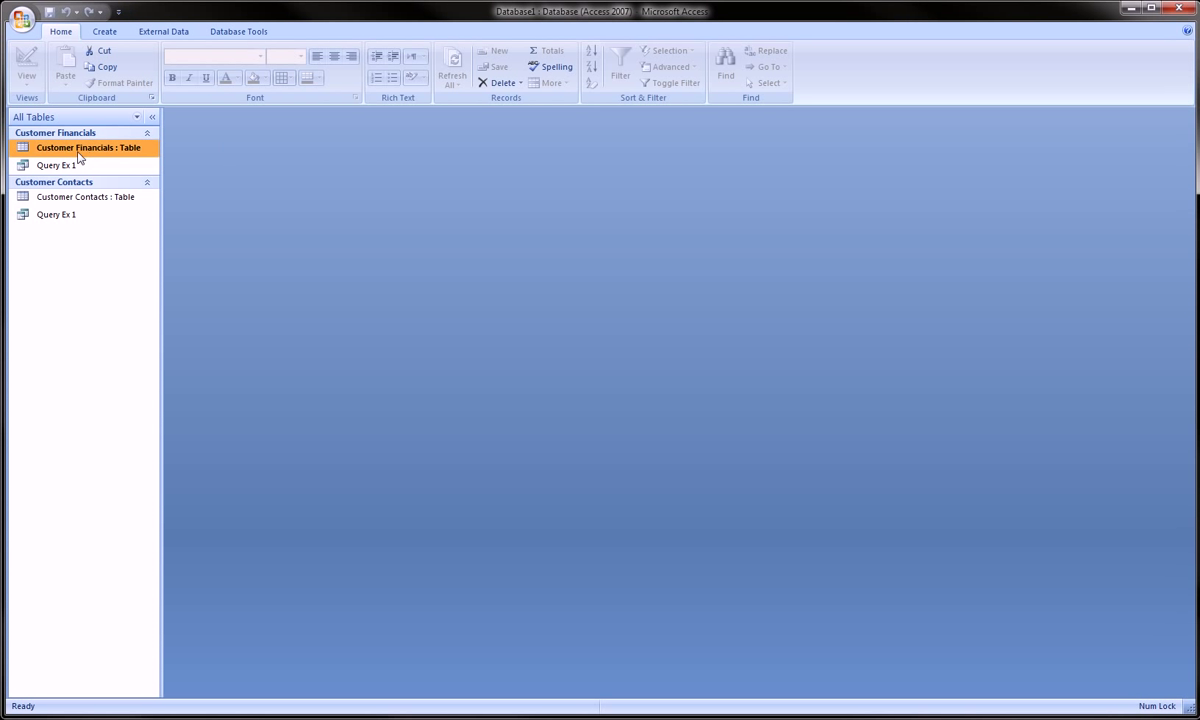
click(77, 199)
click(78, 150)
click(86, 197)
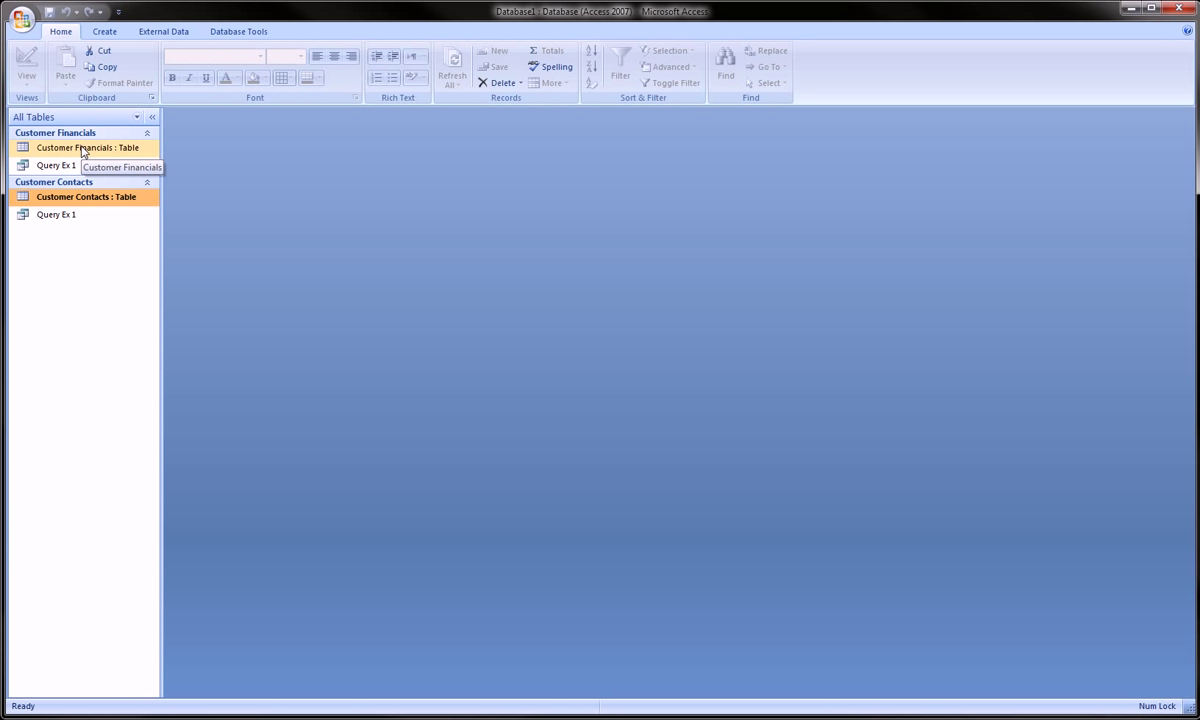
click(82, 150)
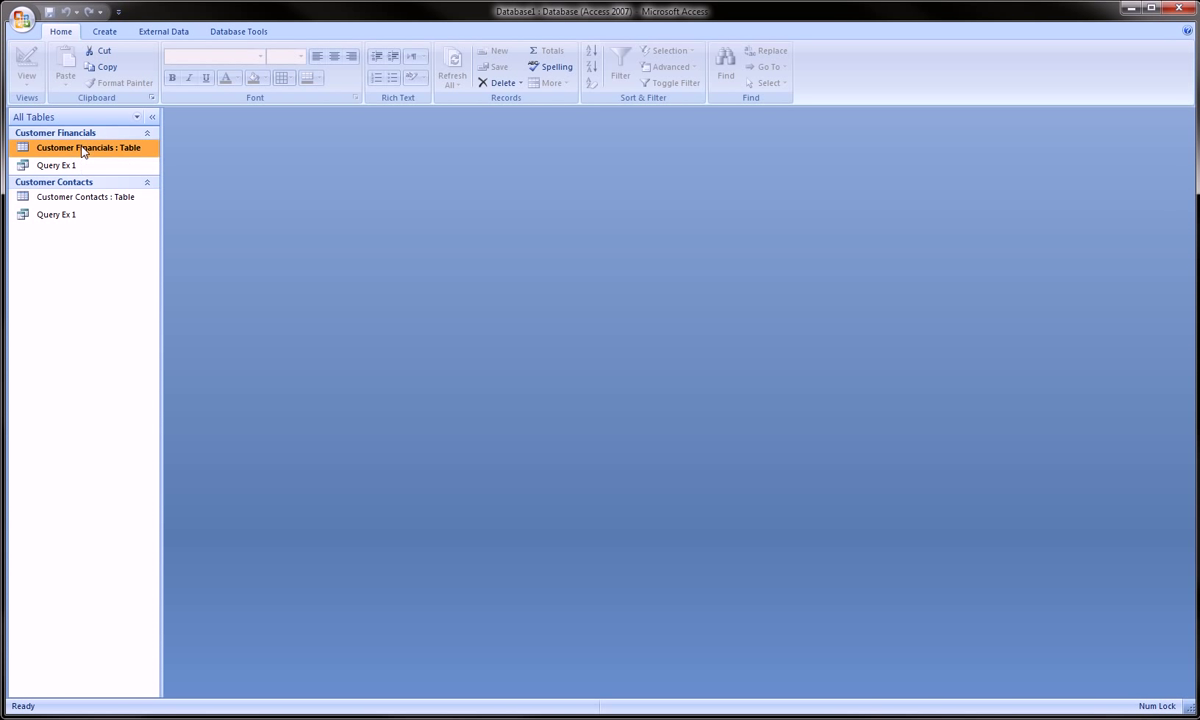
double_click(82, 150)
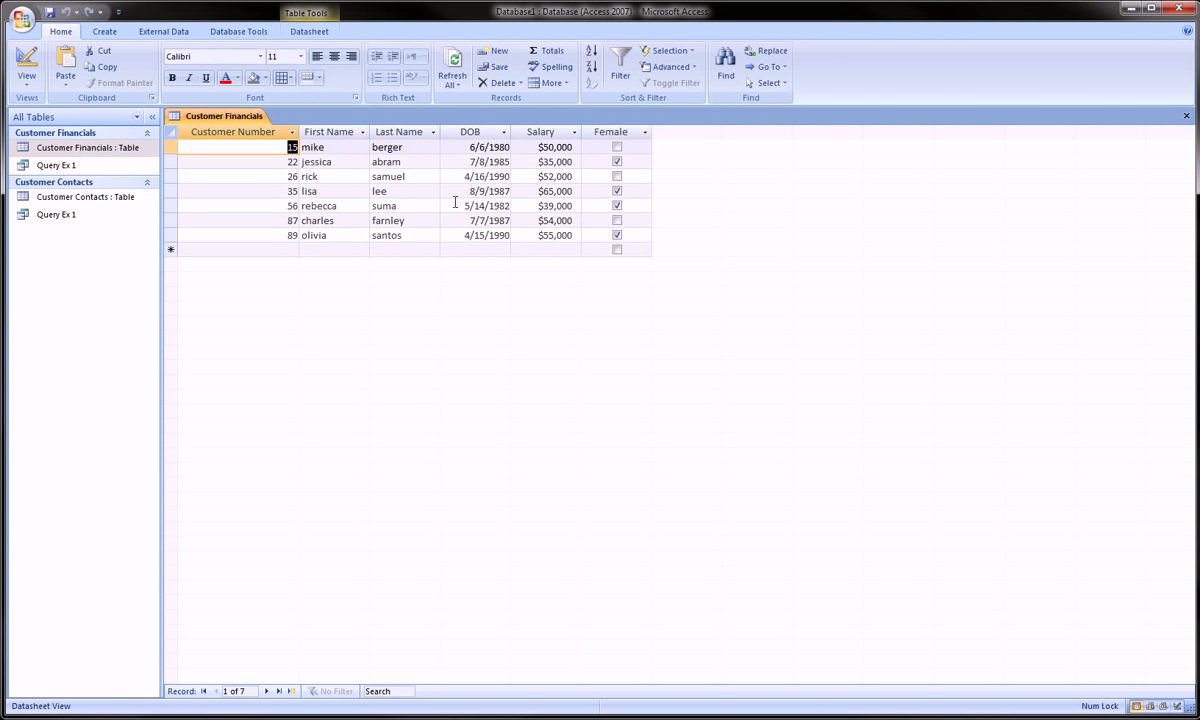
Step: Review the DOB, Salary and Female columns, then close the Customer Financials table
click(463, 133)
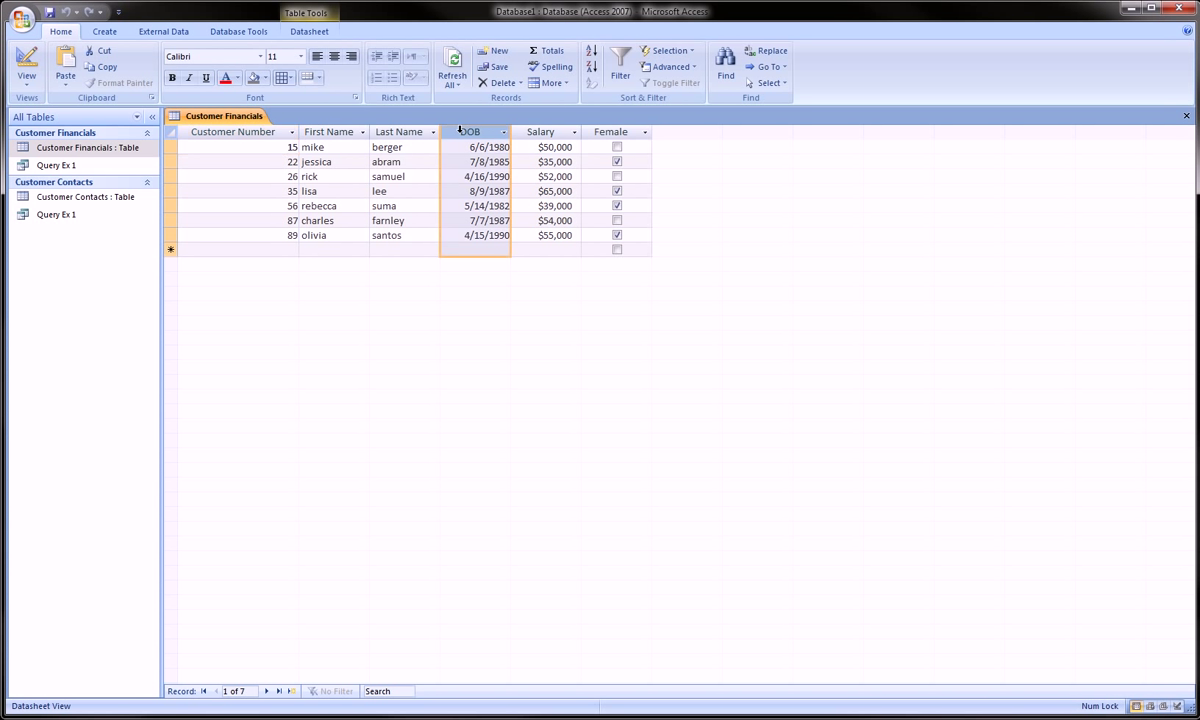
click(551, 133)
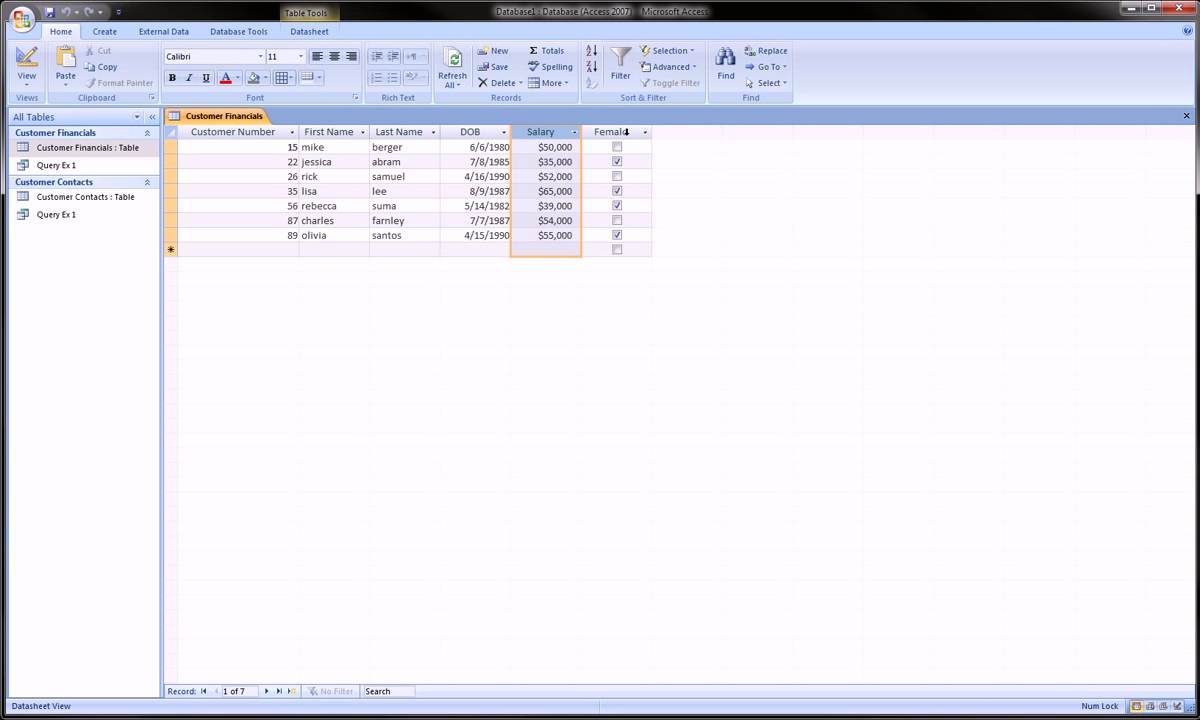
click(616, 133)
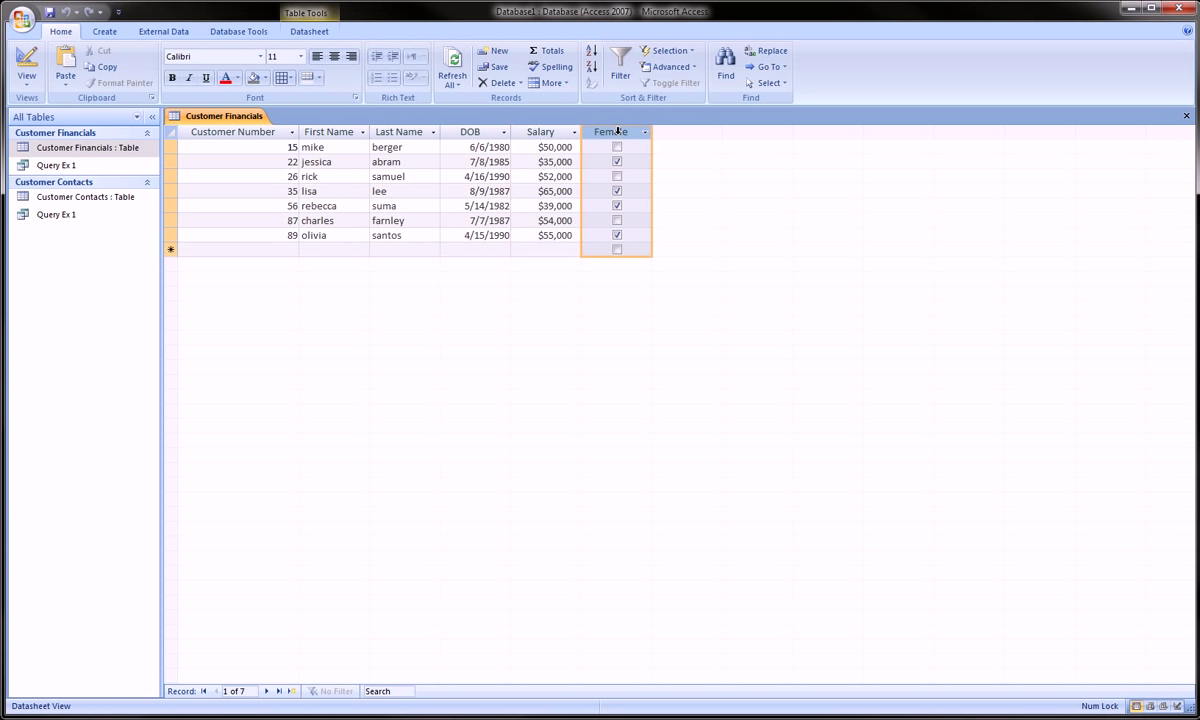
click(545, 133)
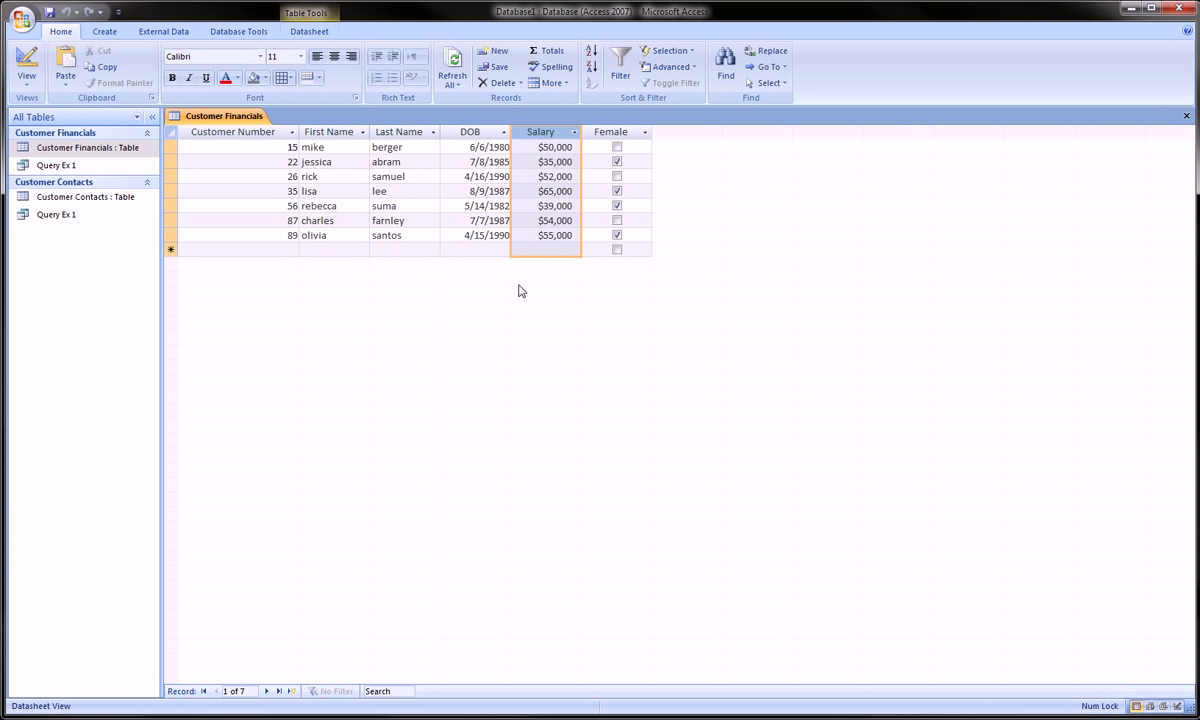
click(1186, 118)
Step: Start a new query design with the Customer Financials table and enlarge its field list
click(97, 34)
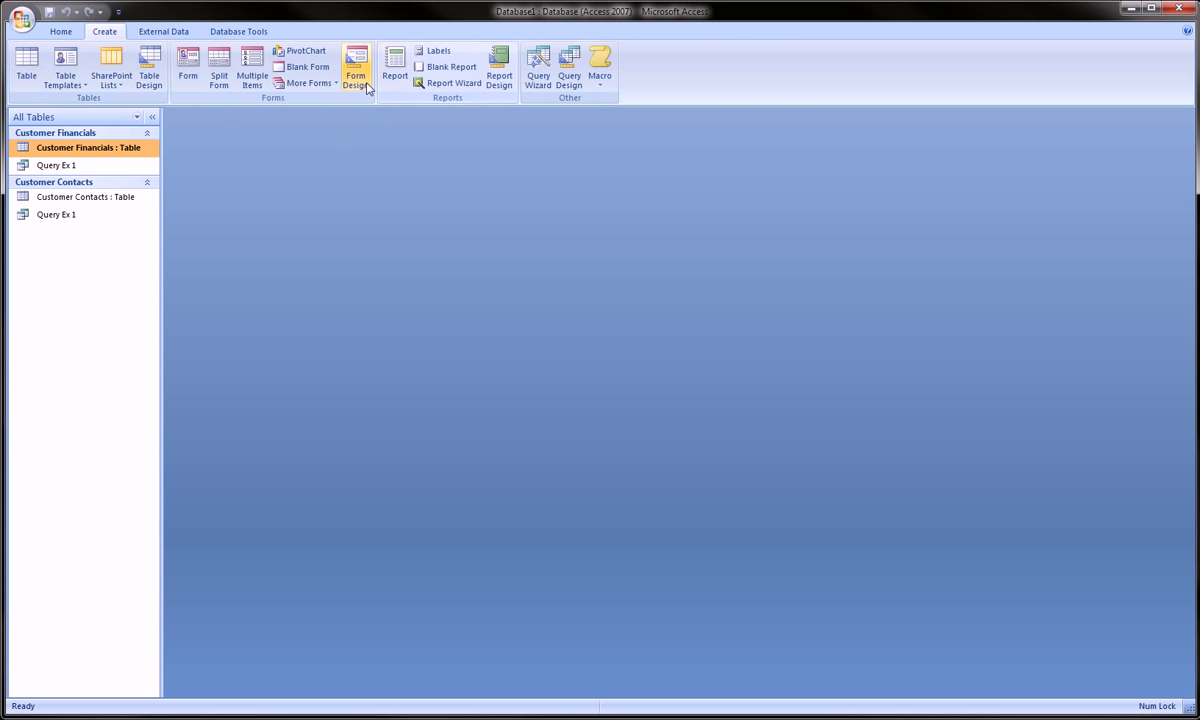
click(567, 72)
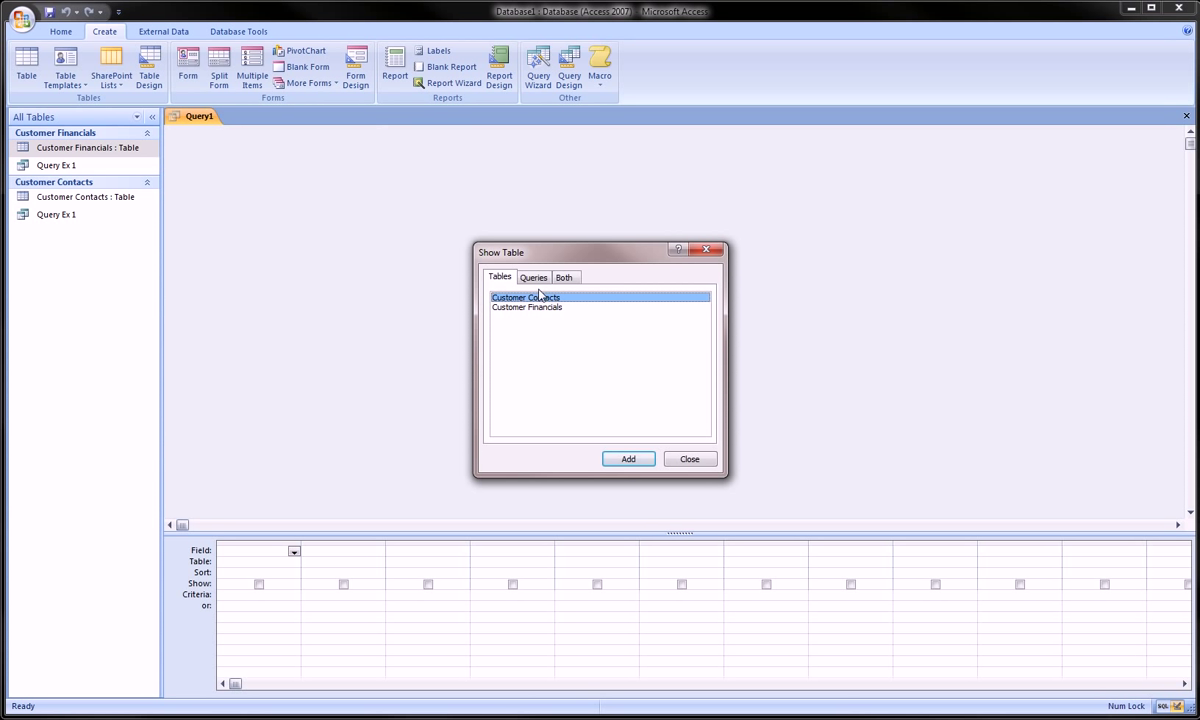
click(551, 308)
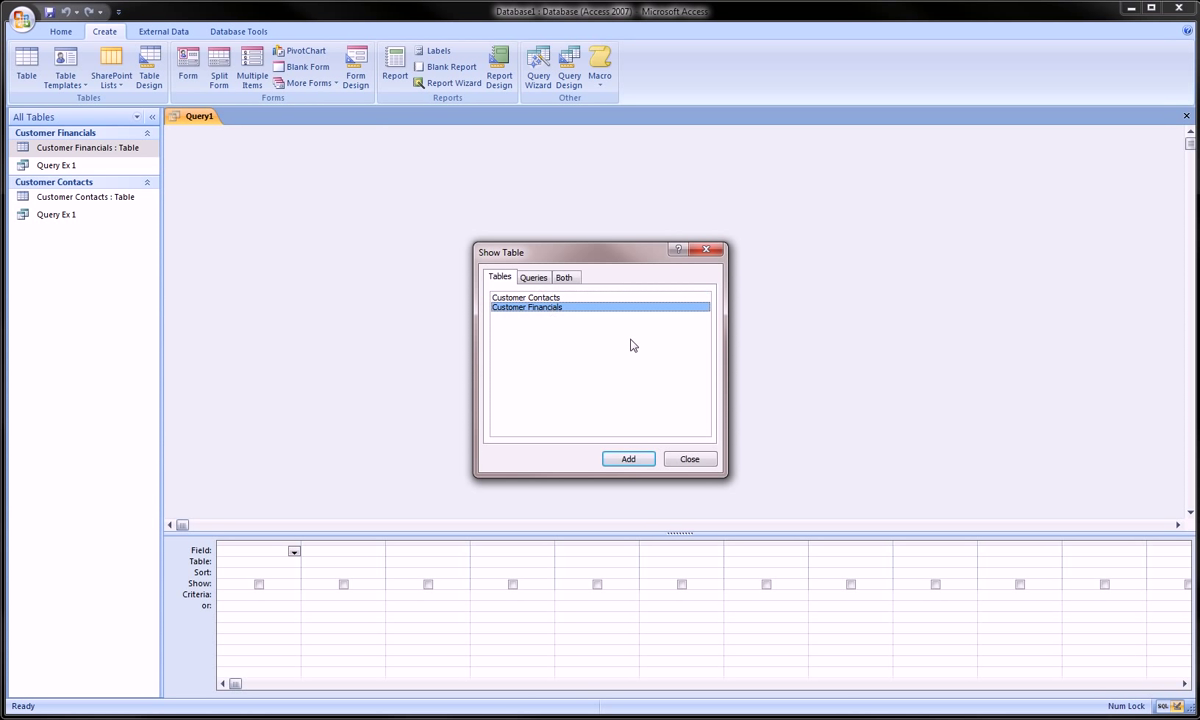
click(628, 459)
click(690, 459)
drag(302, 236, 470, 334)
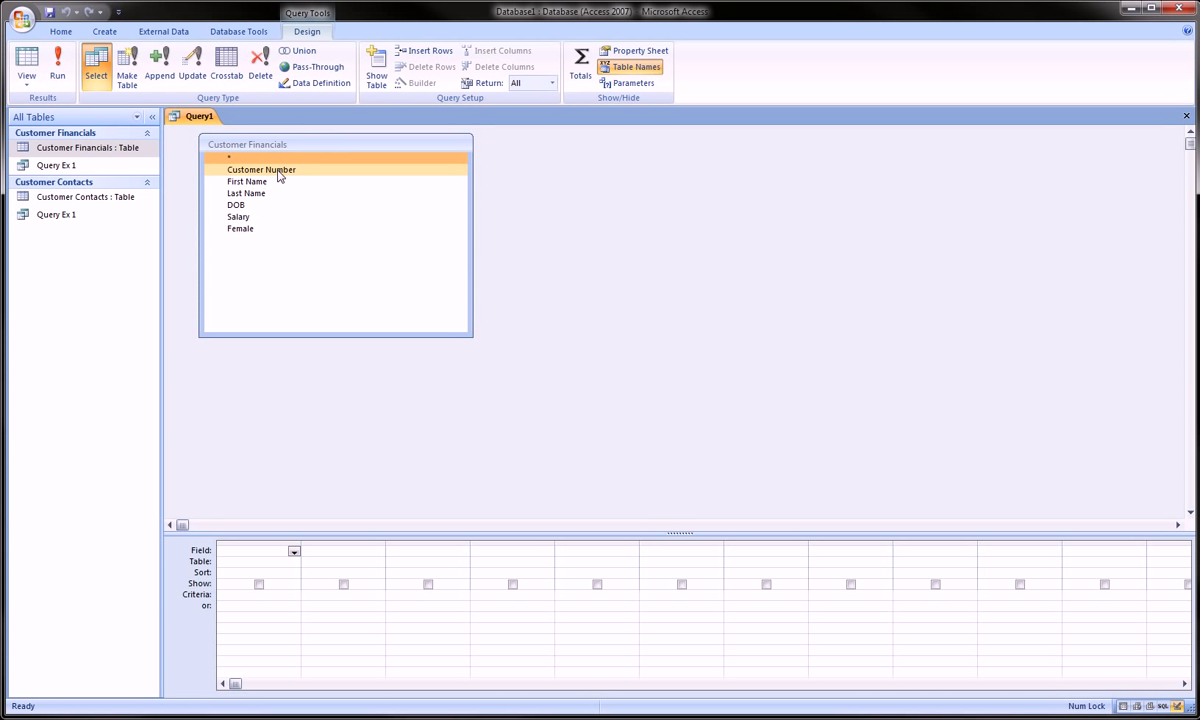
Step: Add the Last Name, DOB, Salary and Female fields to the query grid
double_click(255, 194)
double_click(245, 206)
double_click(247, 217)
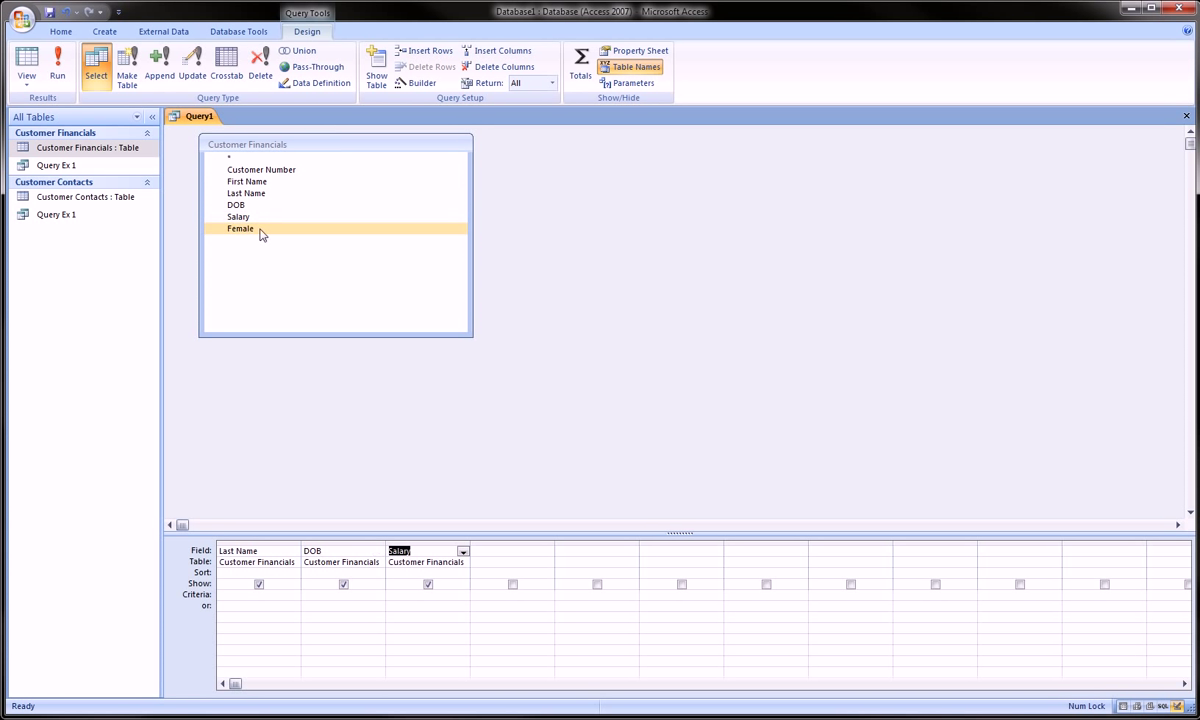
double_click(248, 229)
double_click(248, 229)
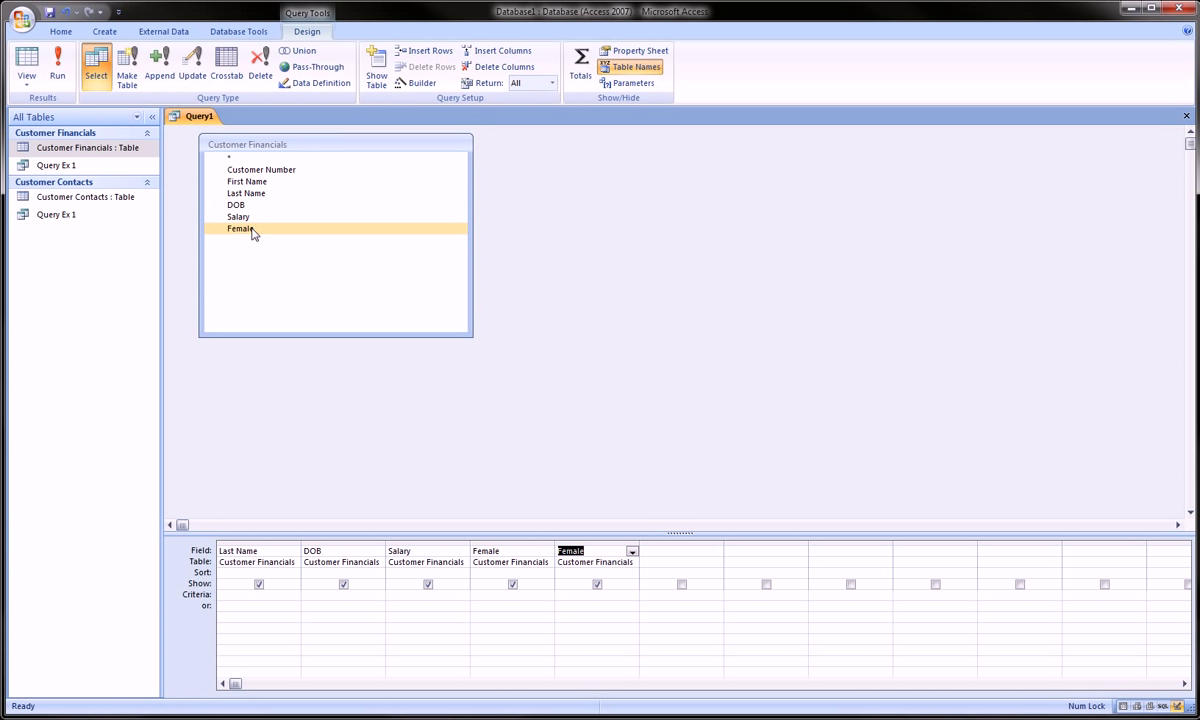
Step: Cut the accidentally added second Female column from the query grid
click(590, 515)
click(621, 541)
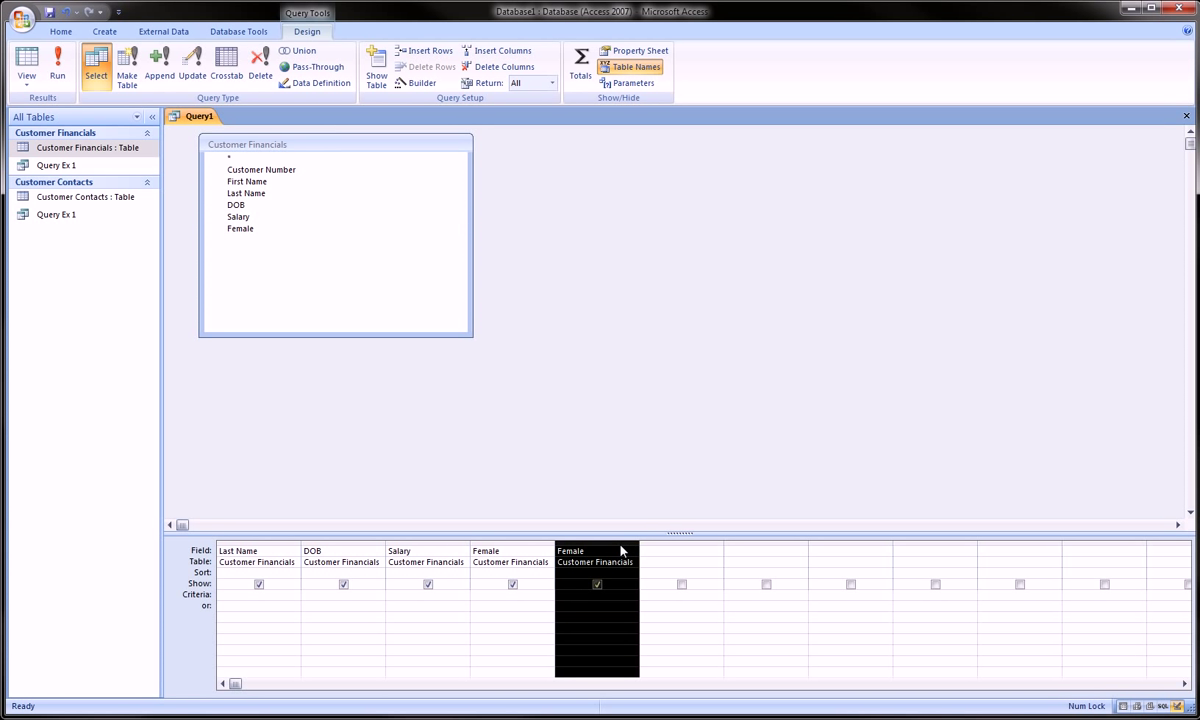
right_click(630, 550)
click(666, 587)
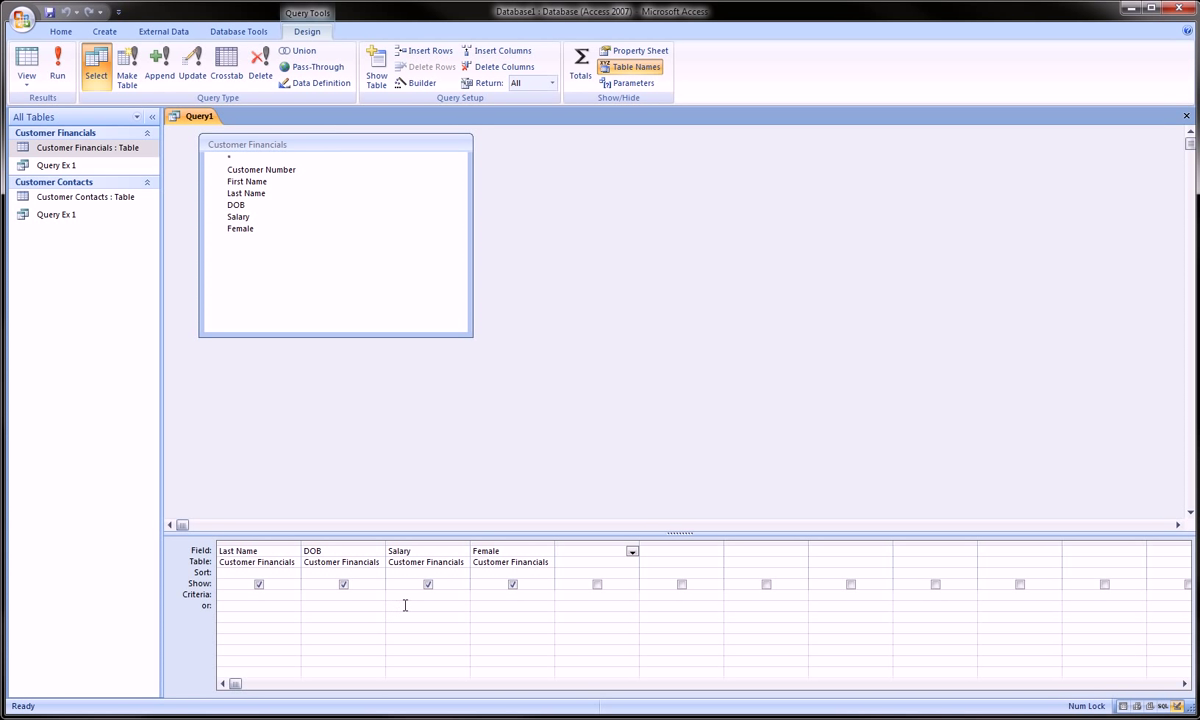
click(411, 597)
Step: Enter >40000 as the Salary criterion and run the query, returning five records
click(183, 566)
click(428, 596)
text(>40000)
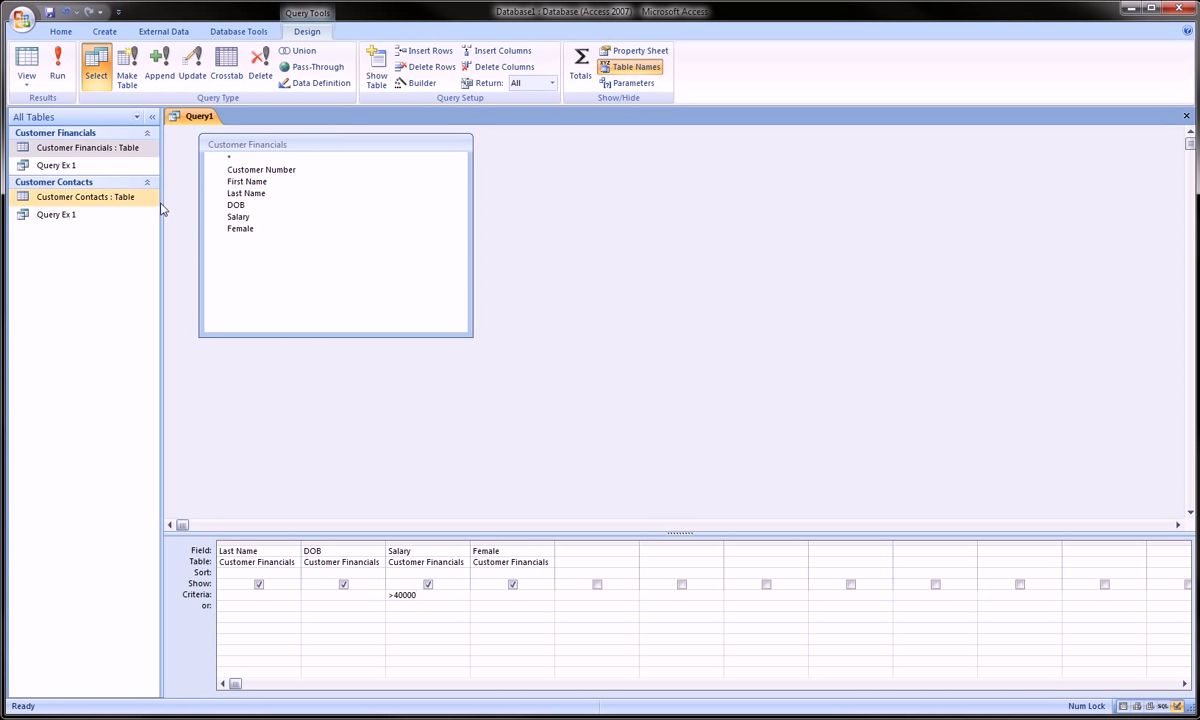
click(58, 67)
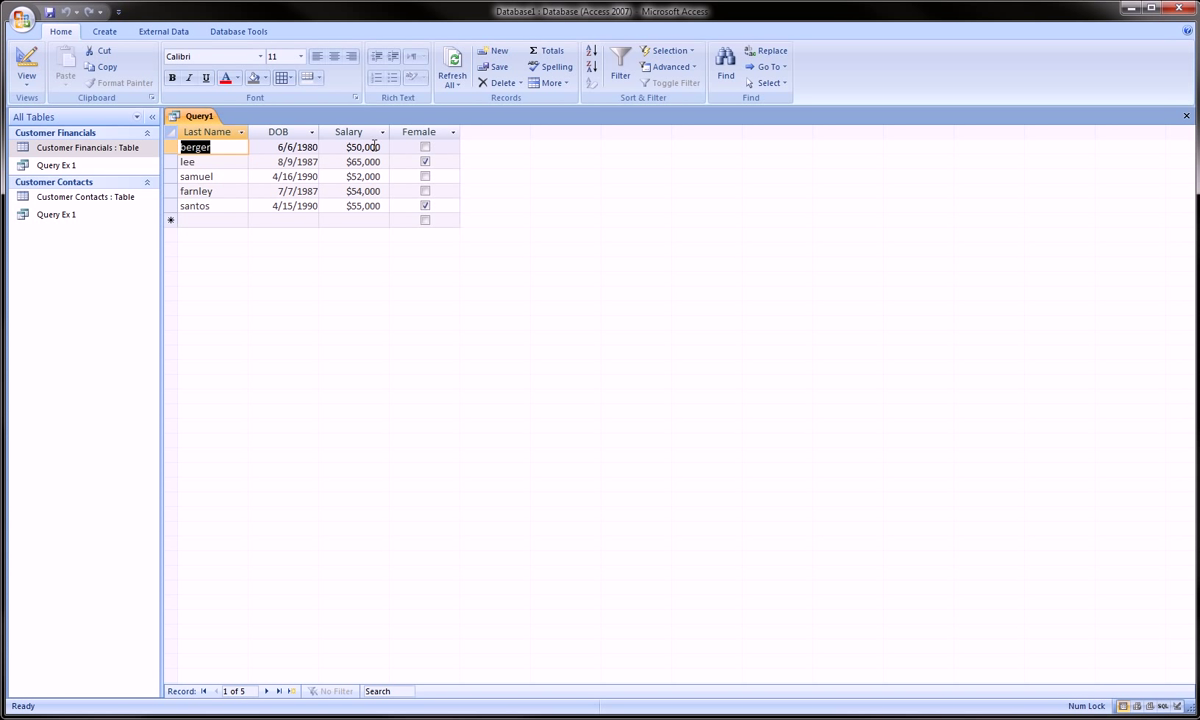
Step: Switch Query1 from its results back to Design view
click(342, 130)
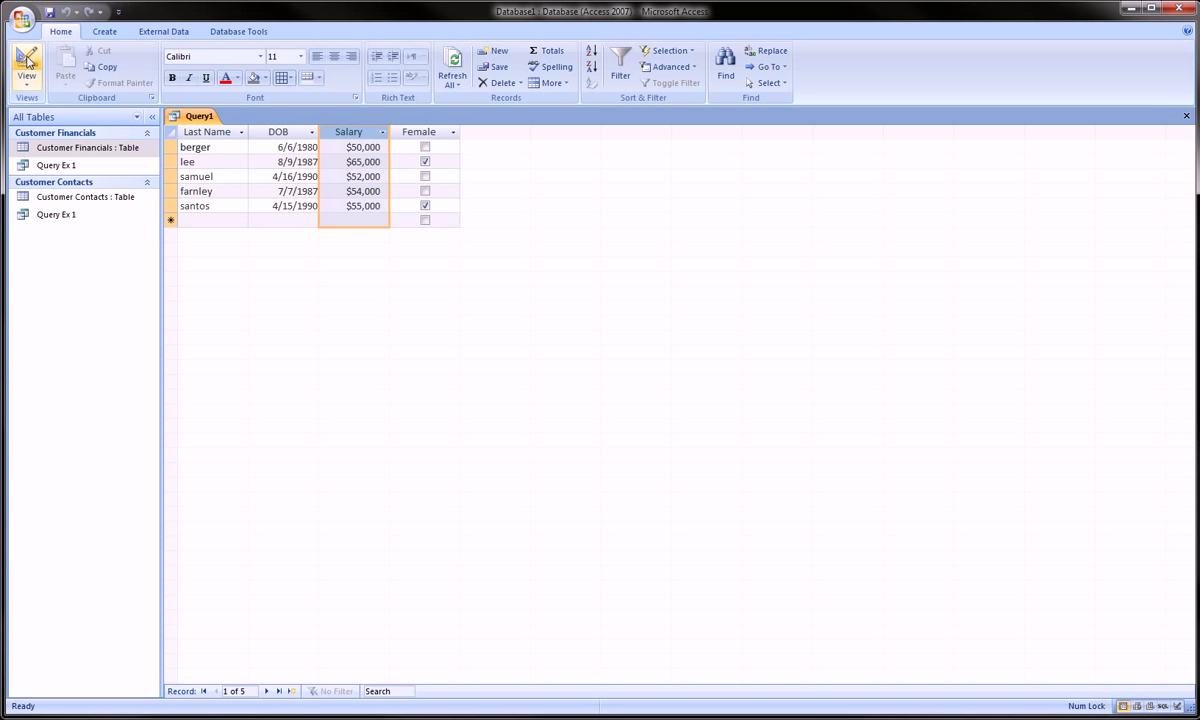
click(28, 84)
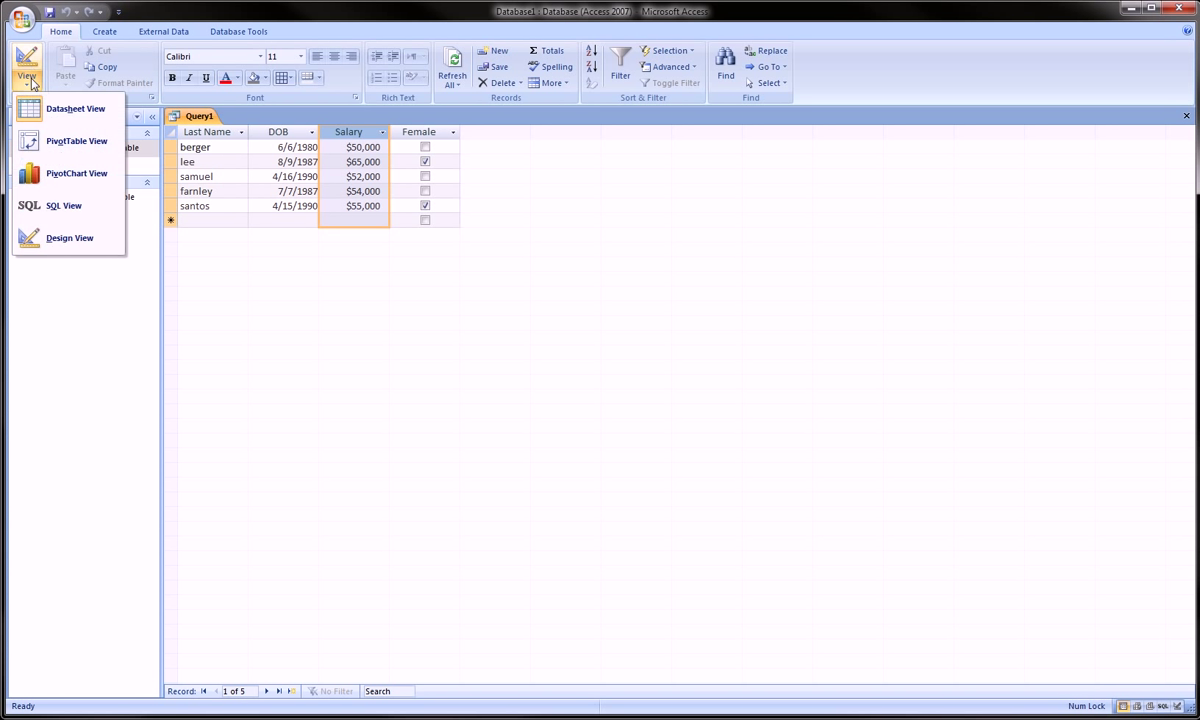
click(50, 237)
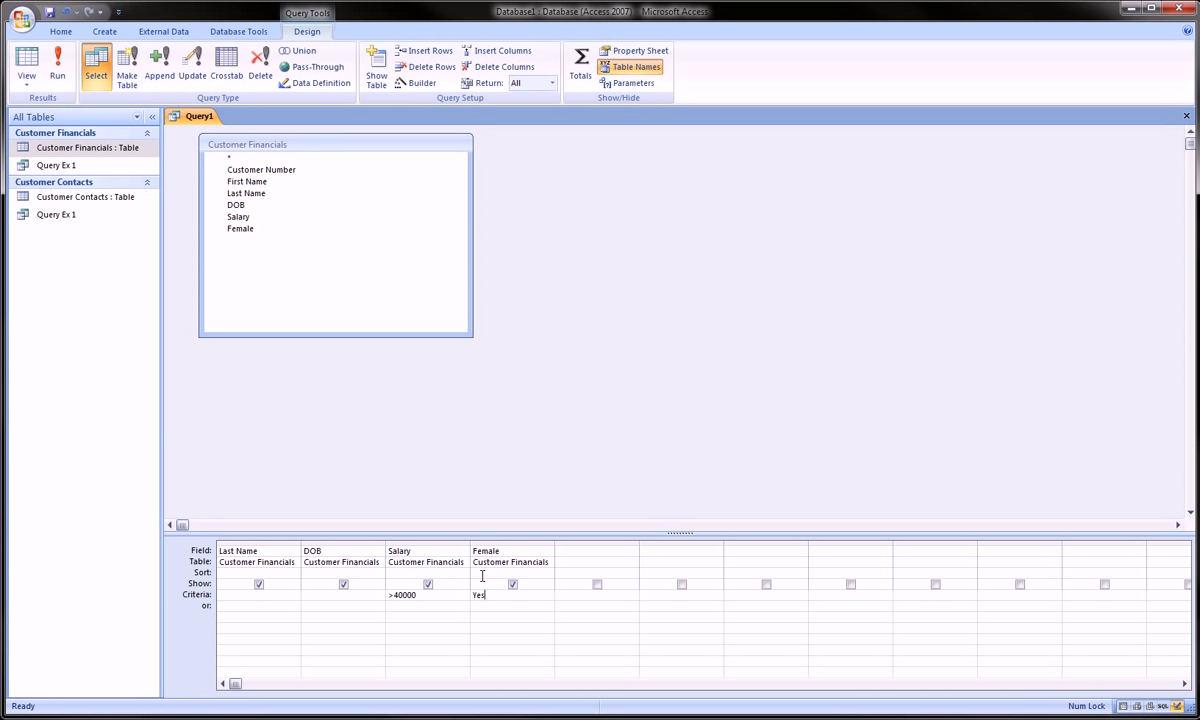
click(57, 67)
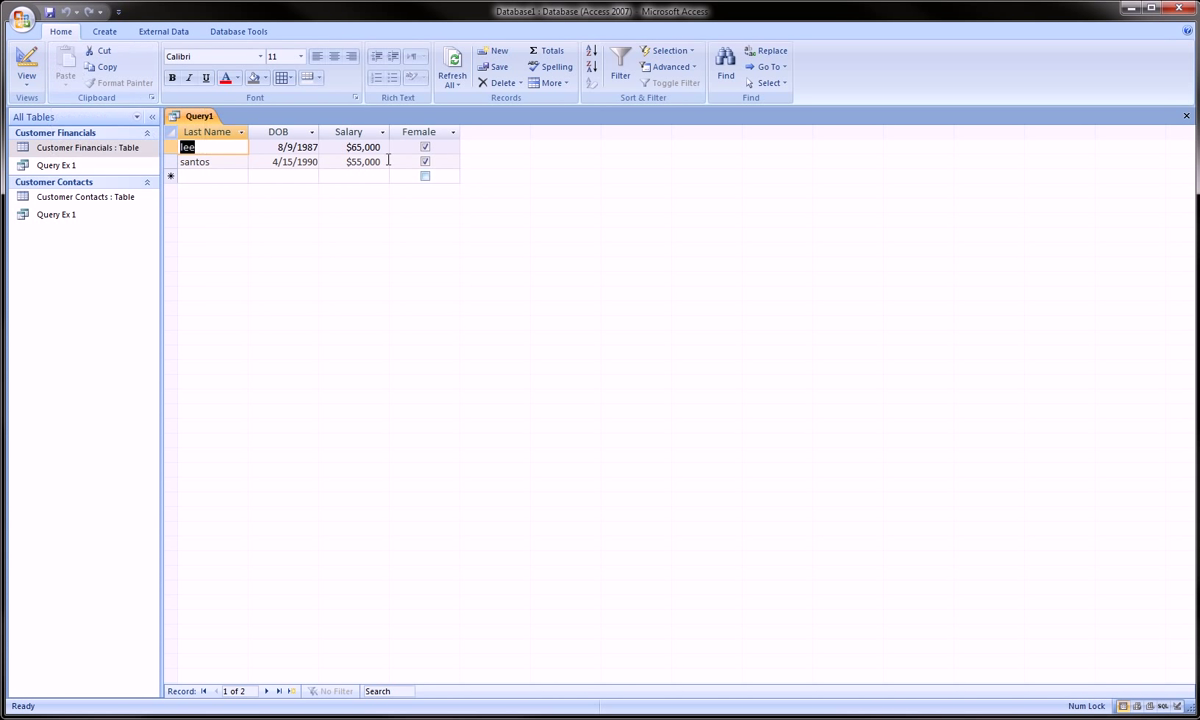
click(361, 134)
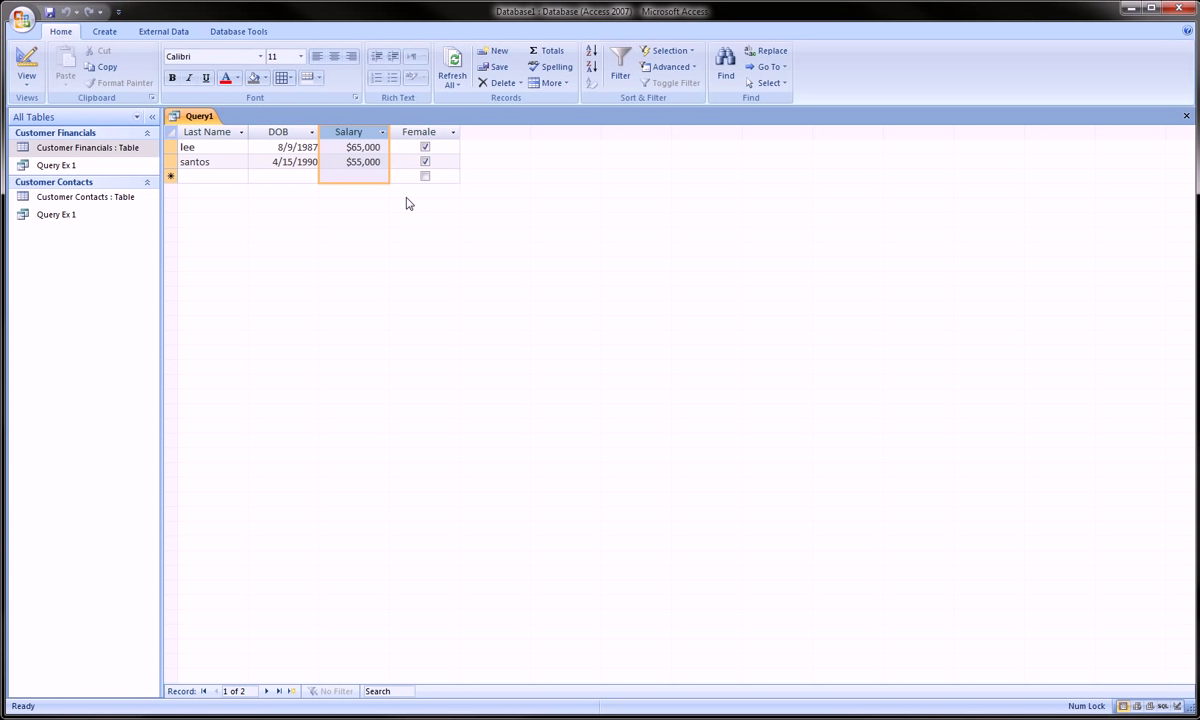
click(410, 131)
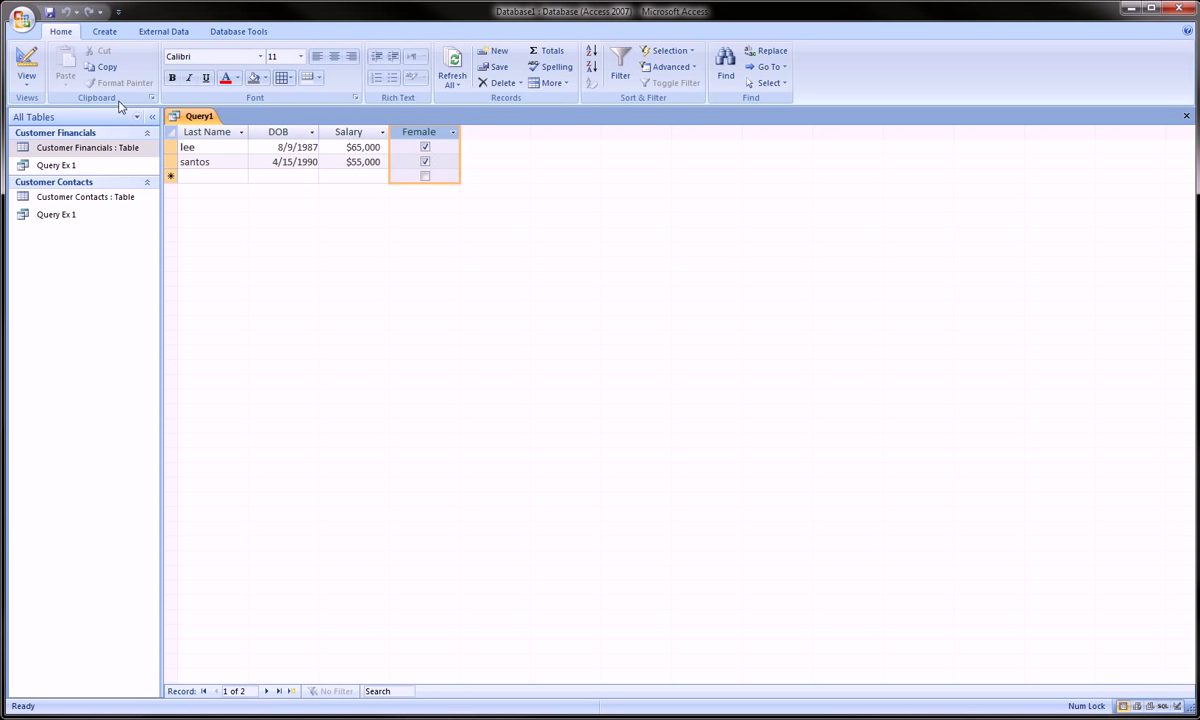
click(27, 72)
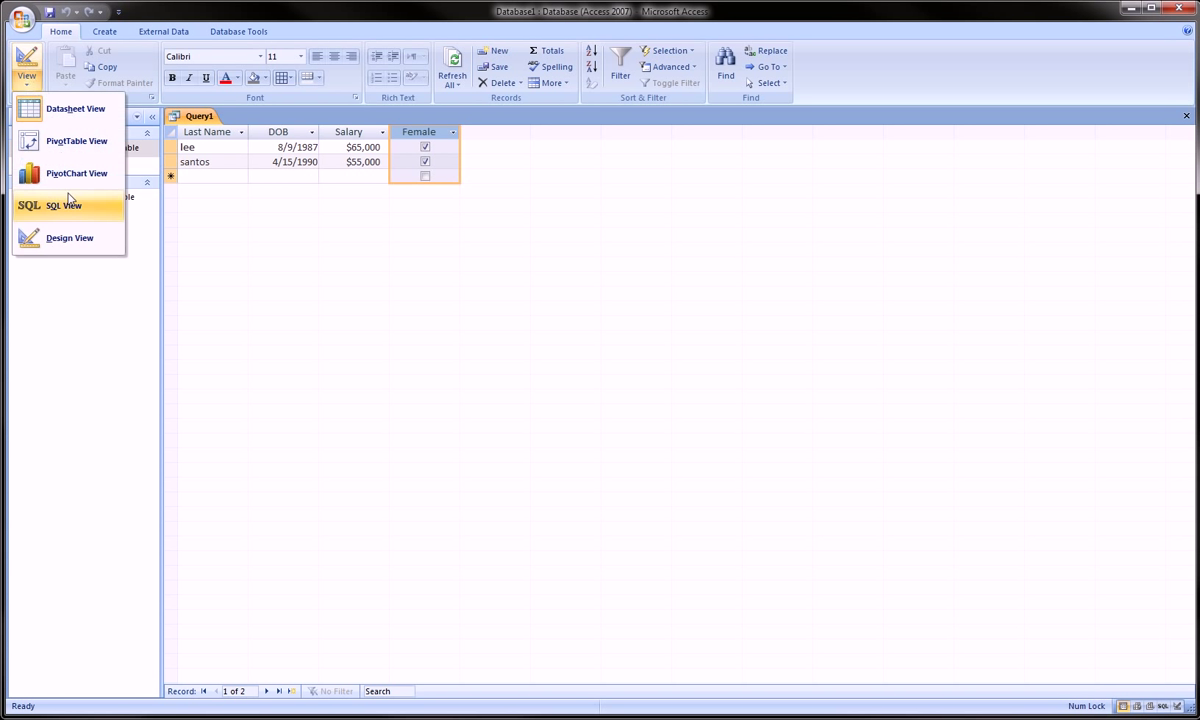
click(64, 236)
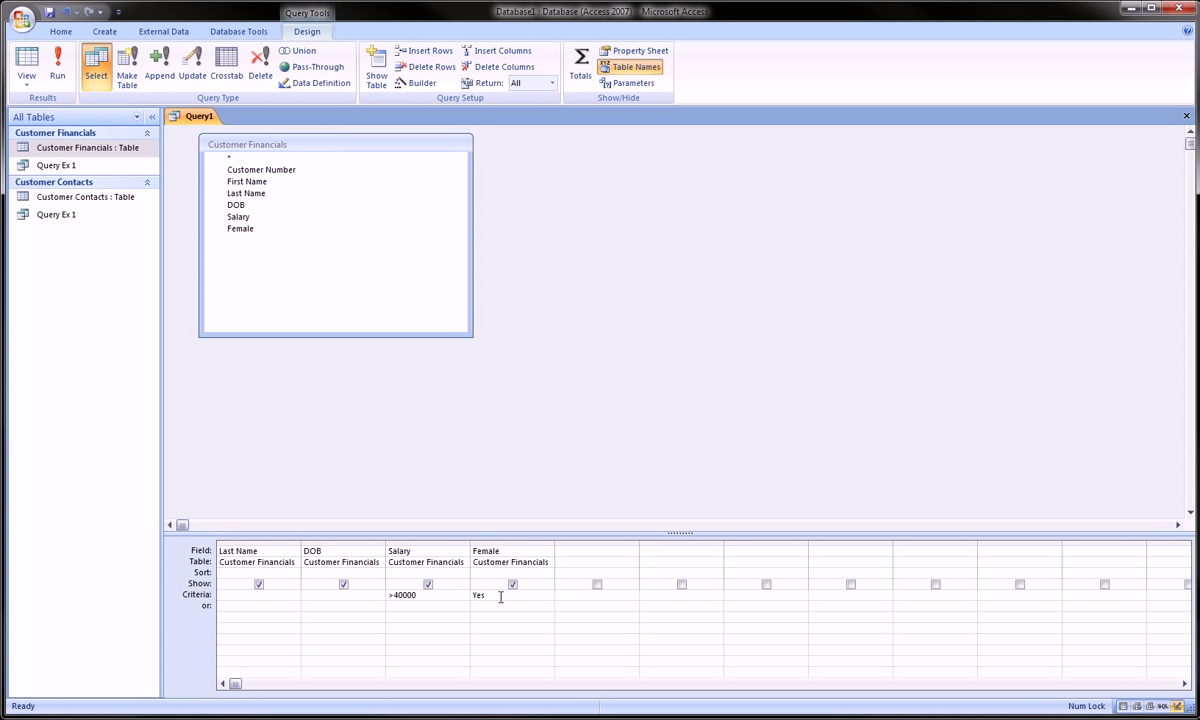
Step: Check the >40000 Salary and Yes Female criteria, then run the query to list two customers
click(450, 597)
click(483, 597)
click(478, 541)
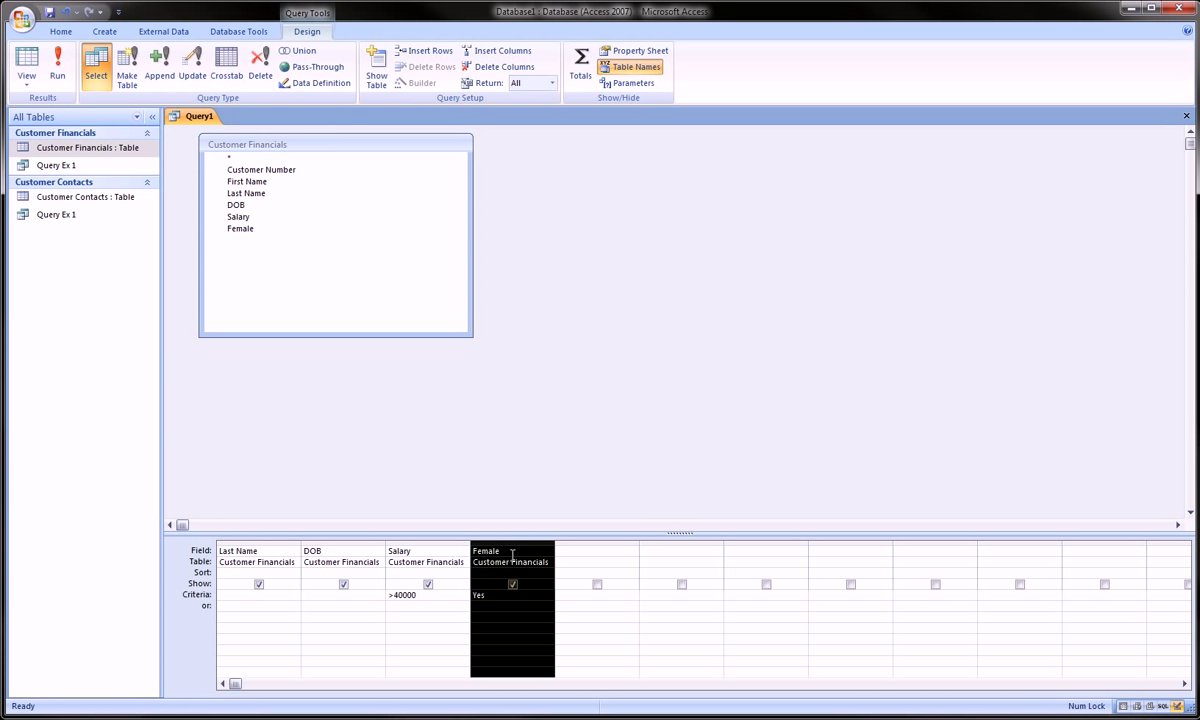
click(479, 596)
double_click(478, 595)
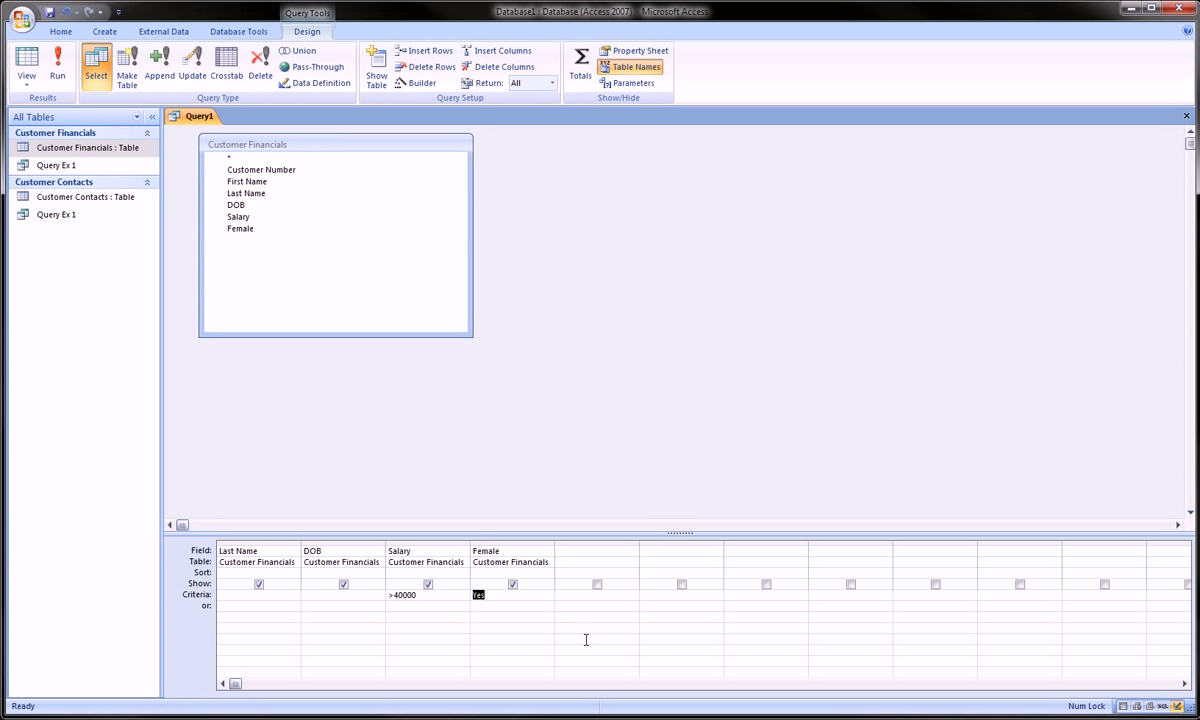
click(459, 598)
click(60, 68)
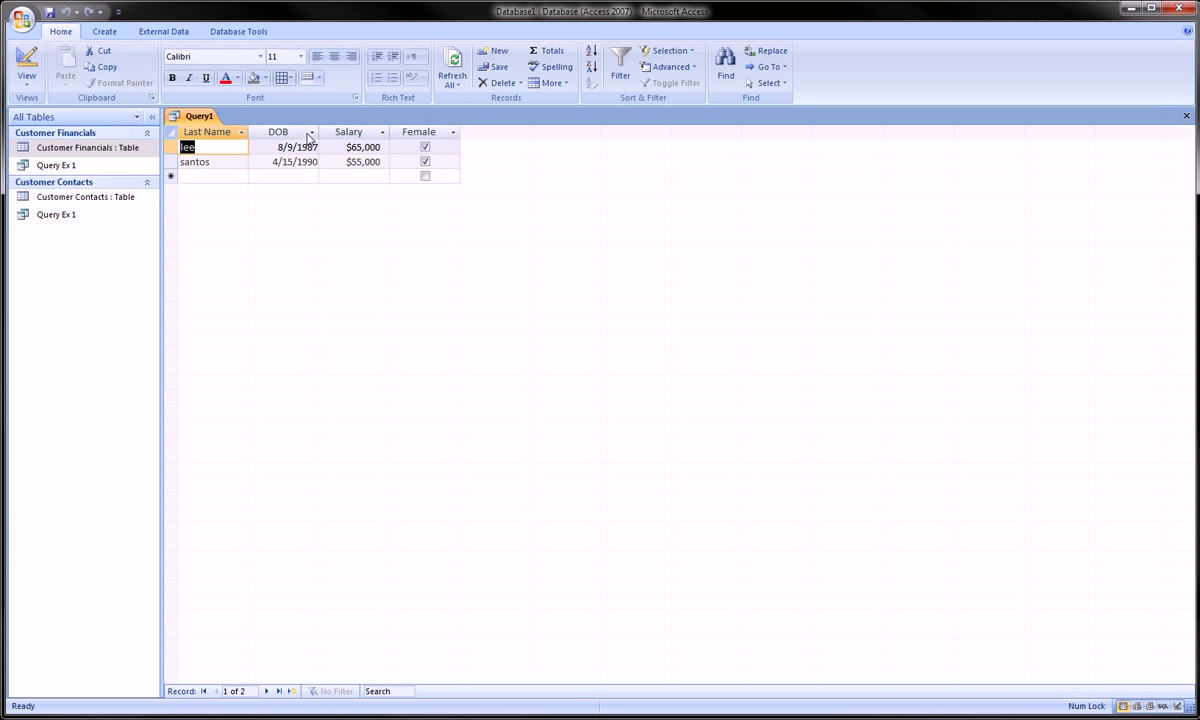
Step: Close Query1 and save it under the name 'FemalesGreate40K'
click(355, 130)
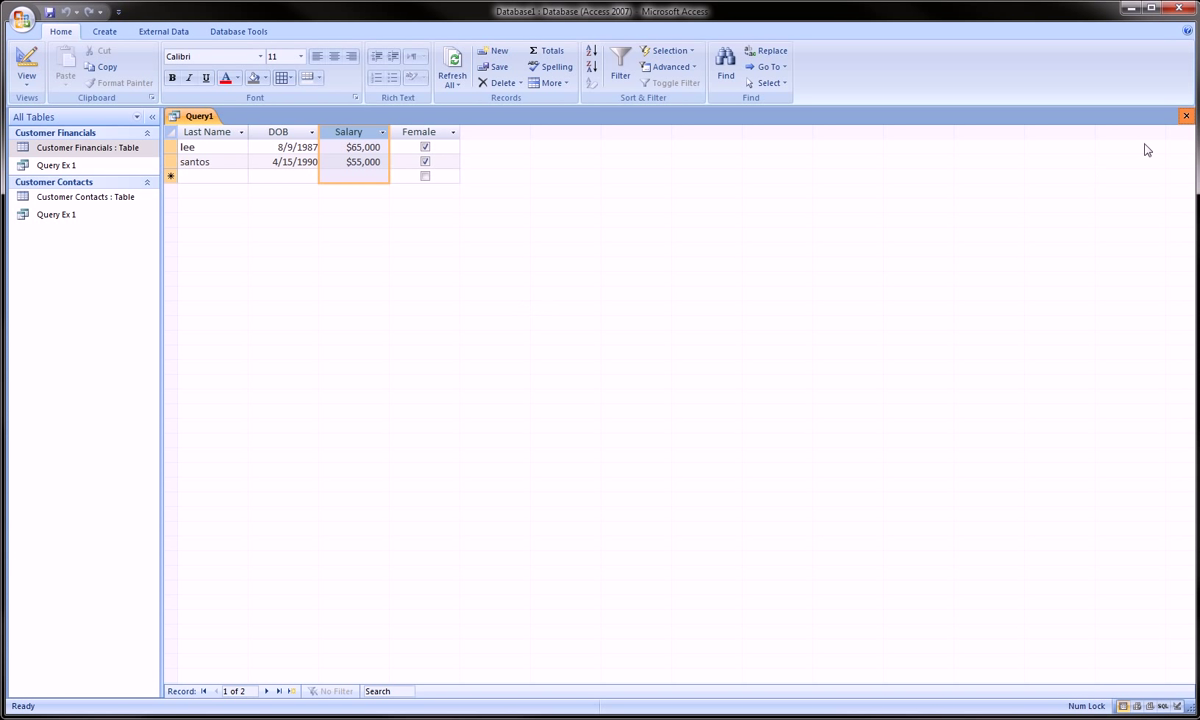
click(1186, 116)
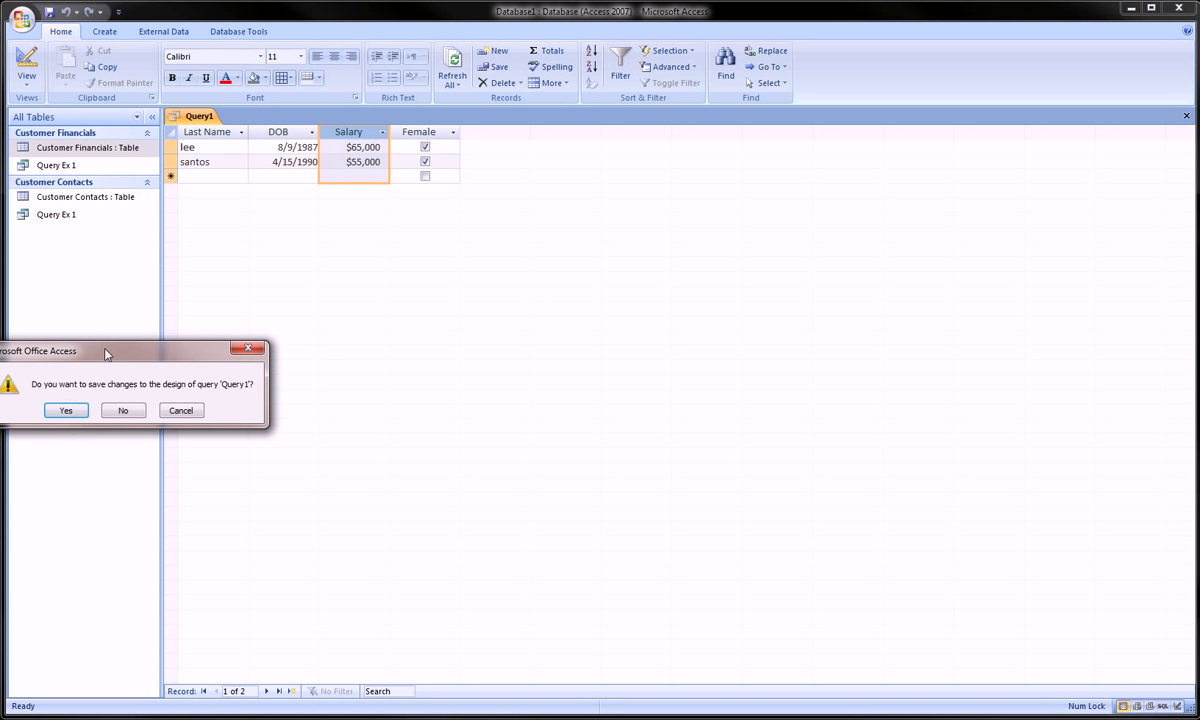
click(536, 313)
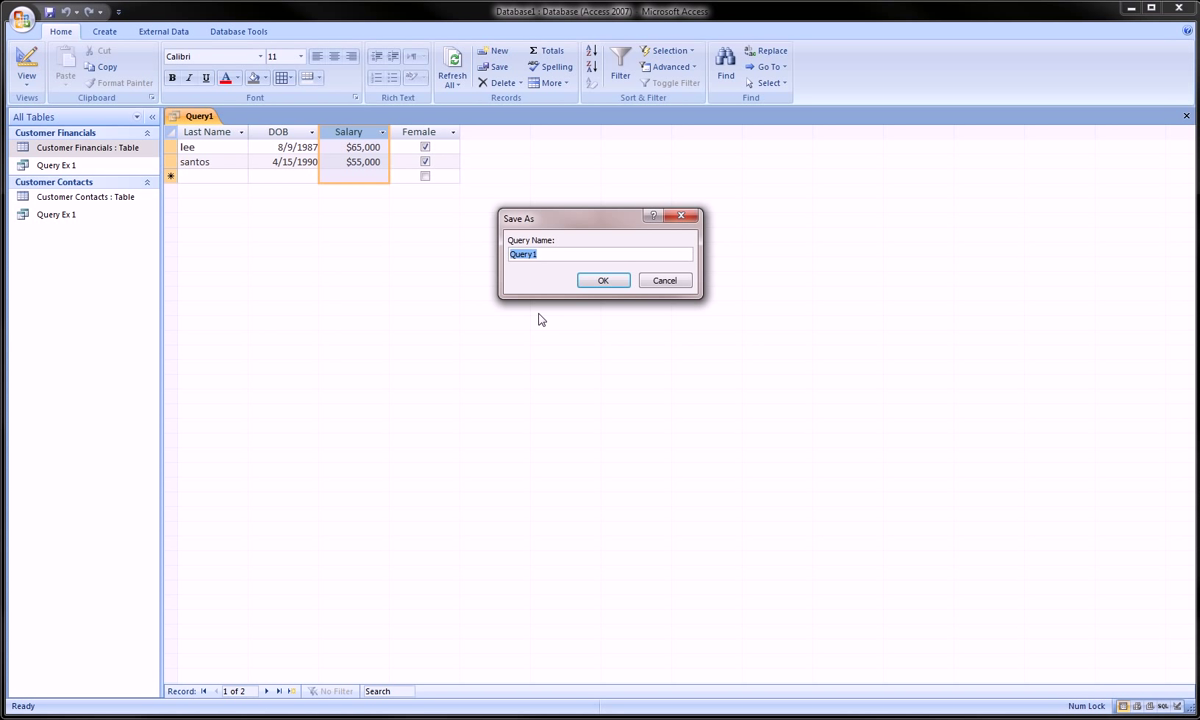
text(Femail)
text(es)
text(Great)
text(er)
text(40)
text(K)
click(603, 280)
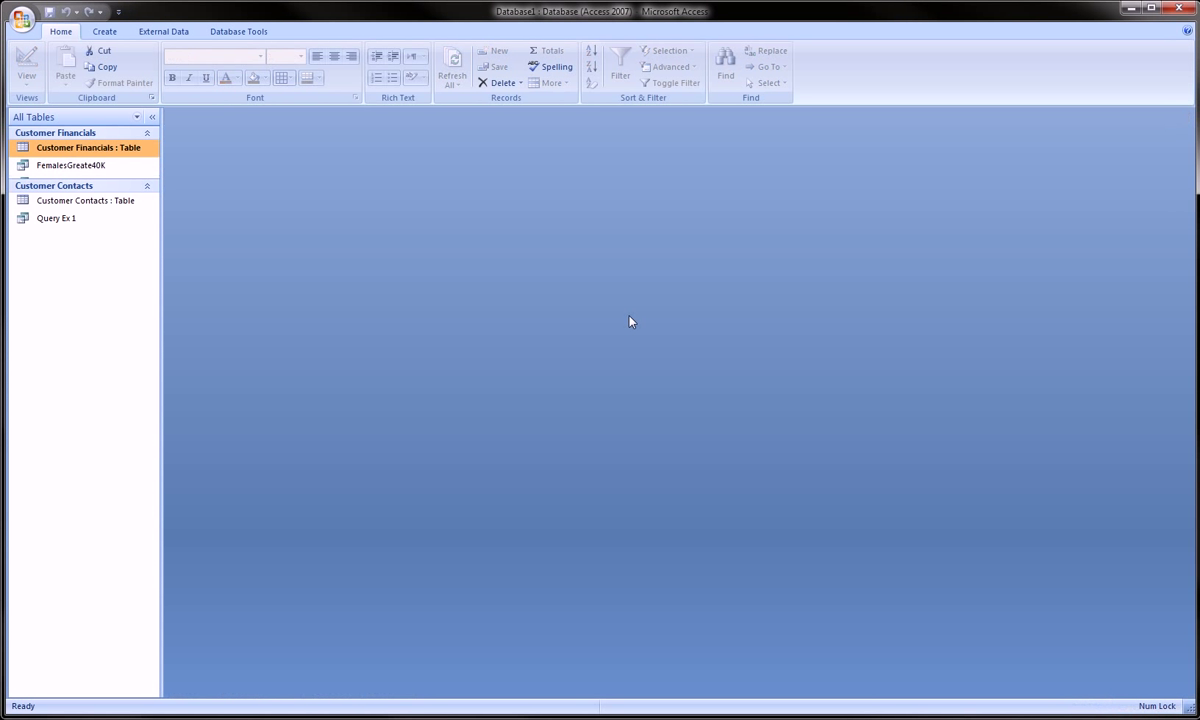
double_click(88, 164)
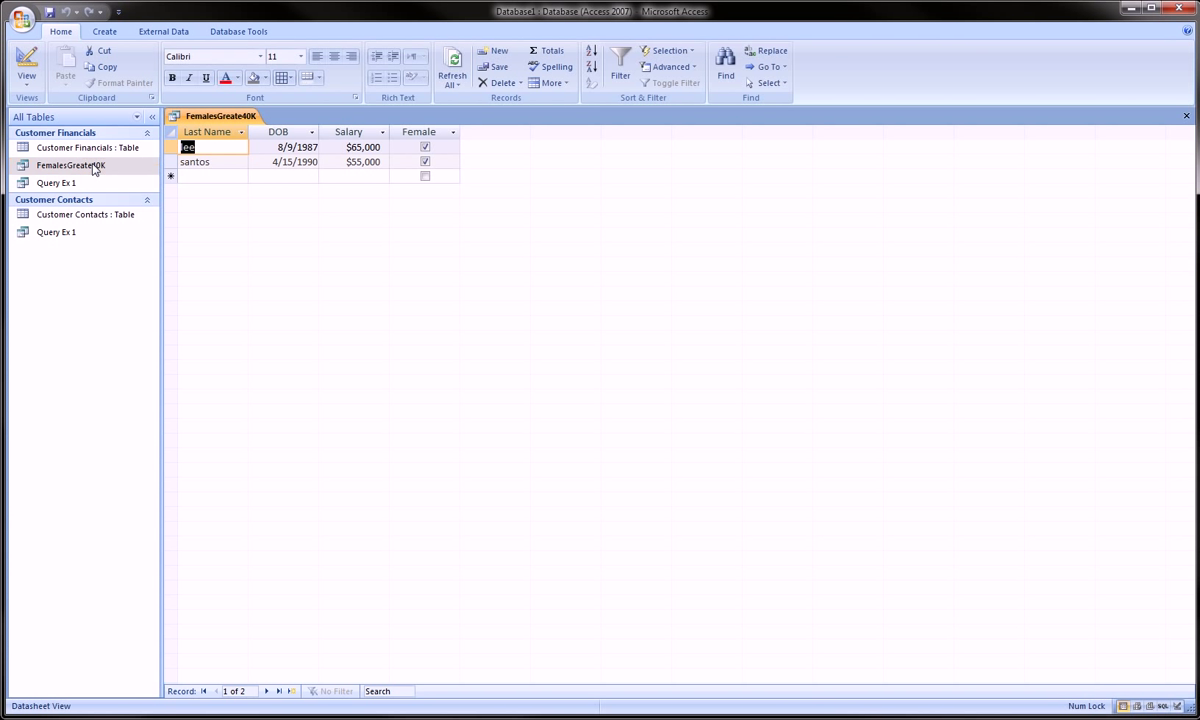
click(1186, 115)
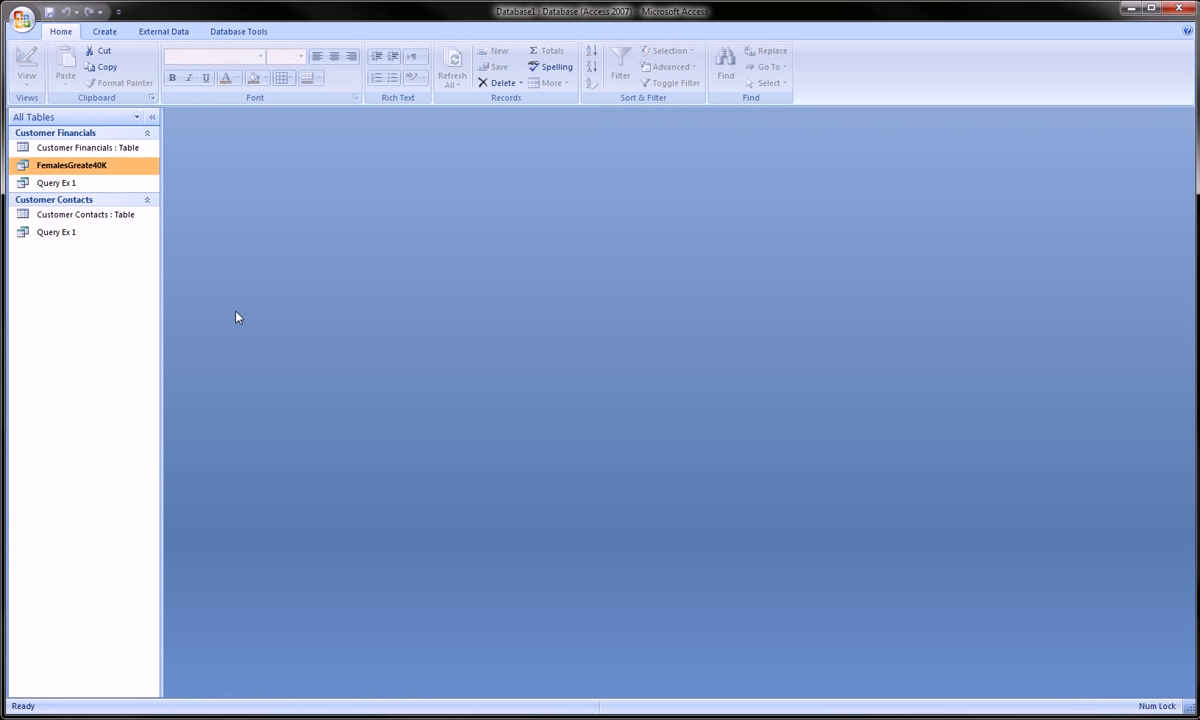
click(129, 147)
click(95, 167)
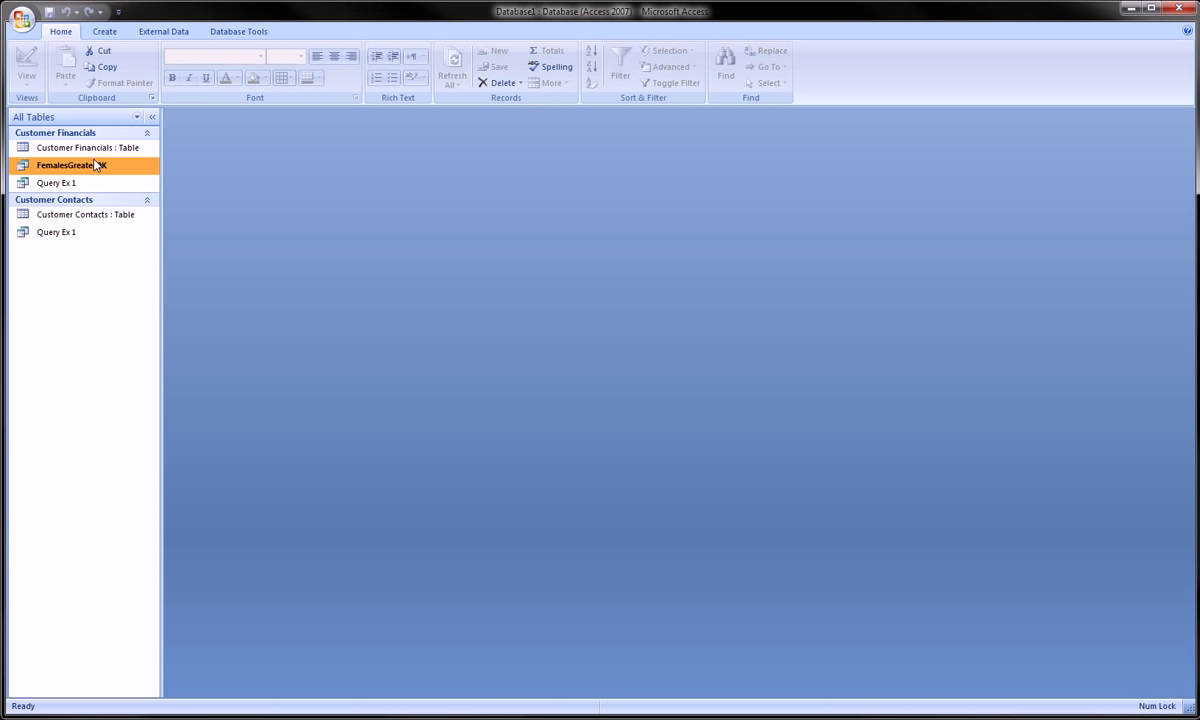
double_click(104, 147)
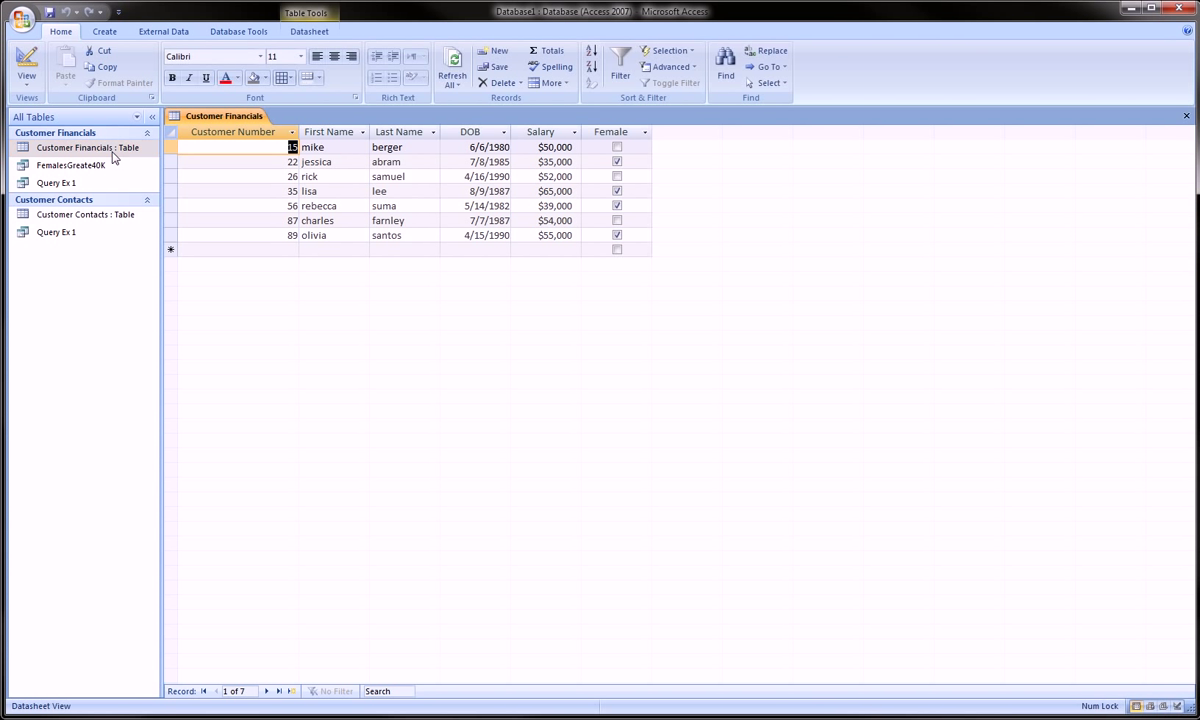
click(1186, 116)
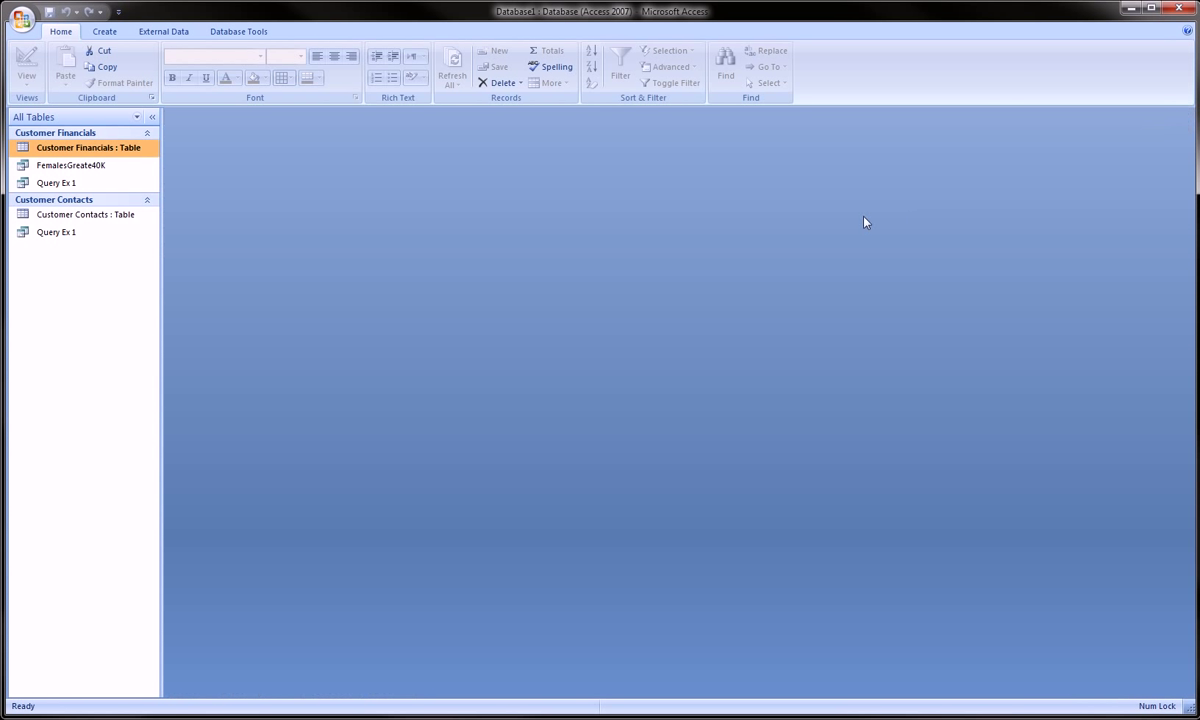